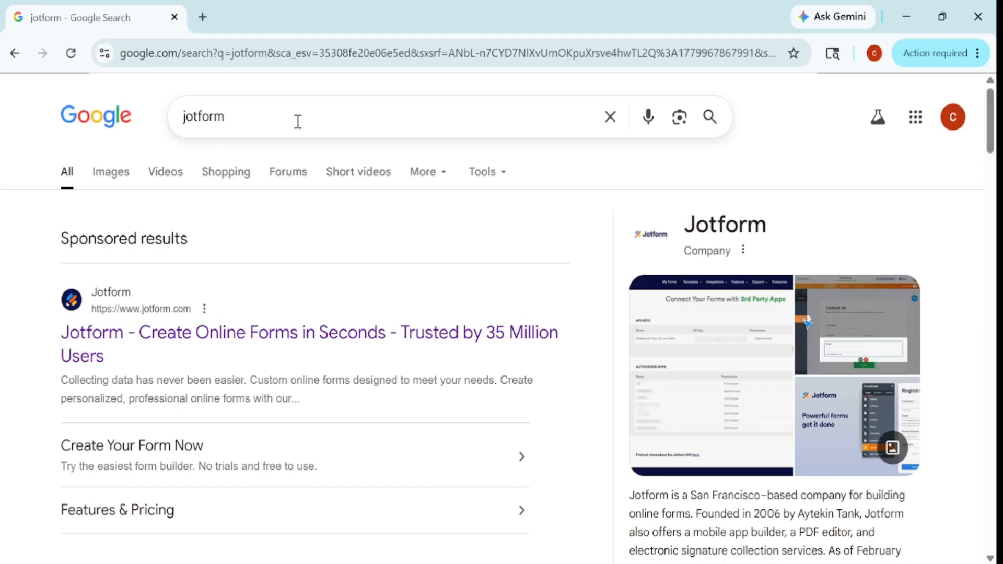
Step: Open the Jotform website from the search results for jotform
left_click_drag(273, 123, 183, 124)
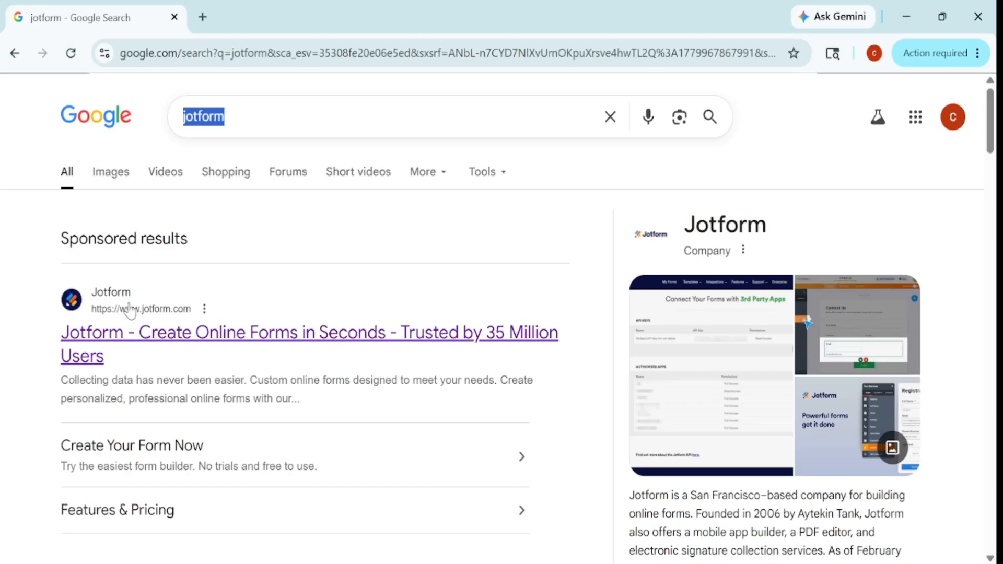
left_click(216, 347)
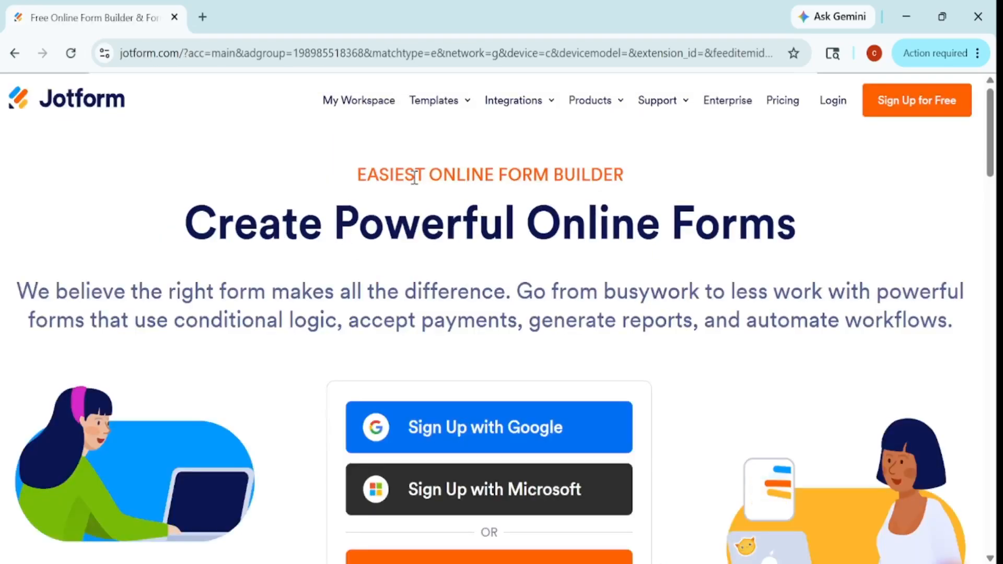
Step: Examine the sign-up options on the Jotform home page
scroll(514, 248, "down", 2)
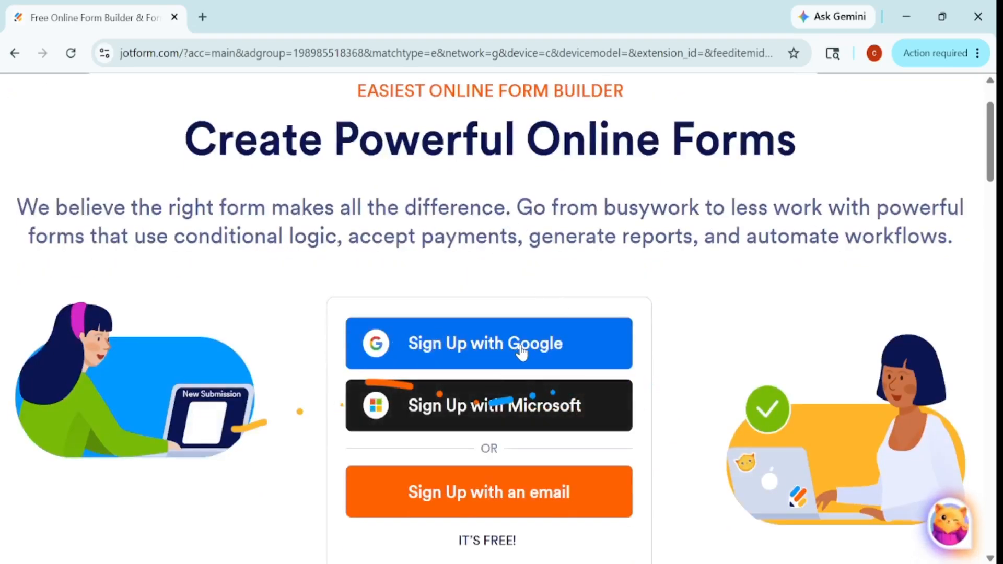
scroll(590, 295, "up", 2)
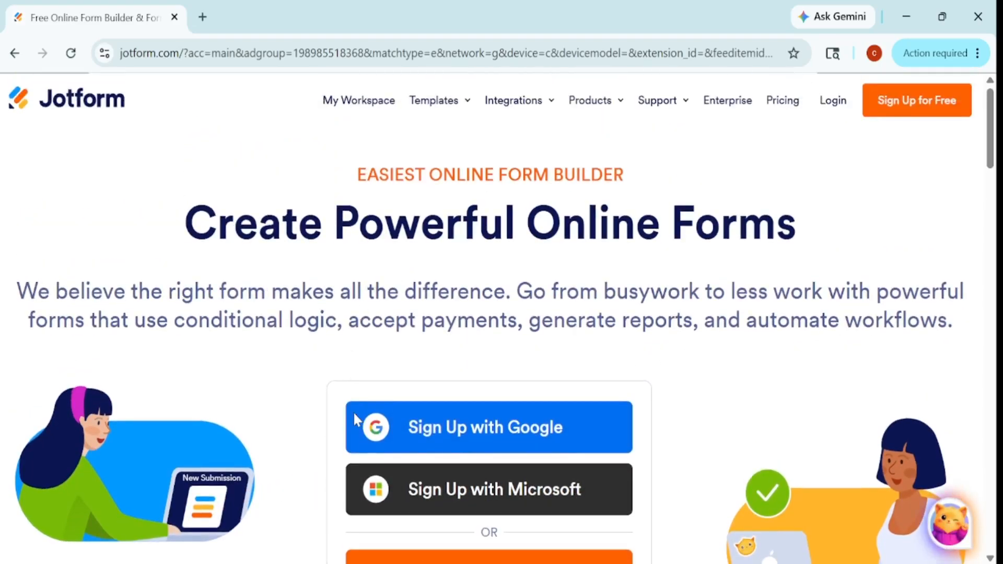
scroll(702, 294, "down", 1)
scroll(673, 296, "down", 1)
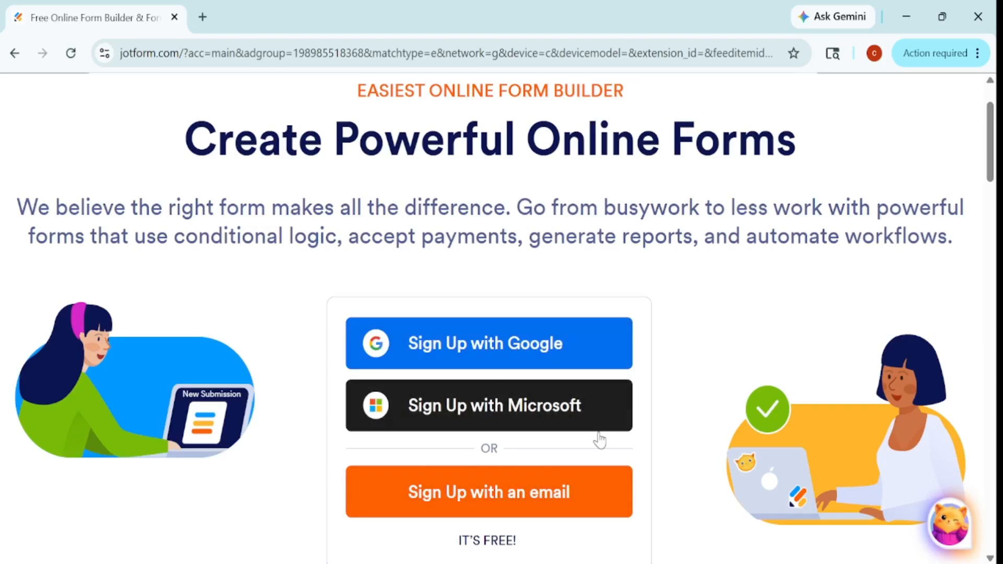
scroll(554, 419, "down", 3)
scroll(554, 413, "up", 3)
scroll(471, 470, "down", 3)
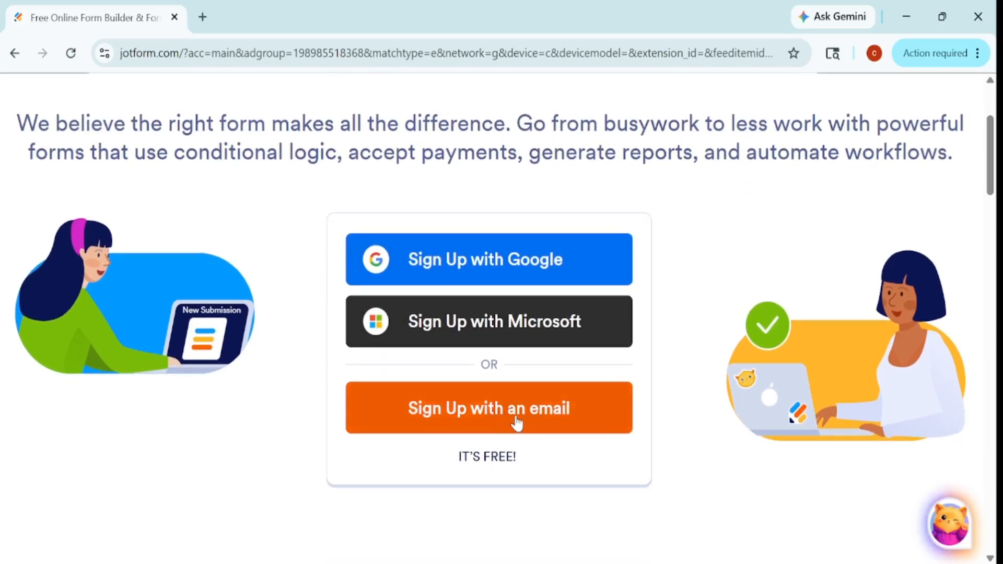
scroll(551, 266, "up", 6)
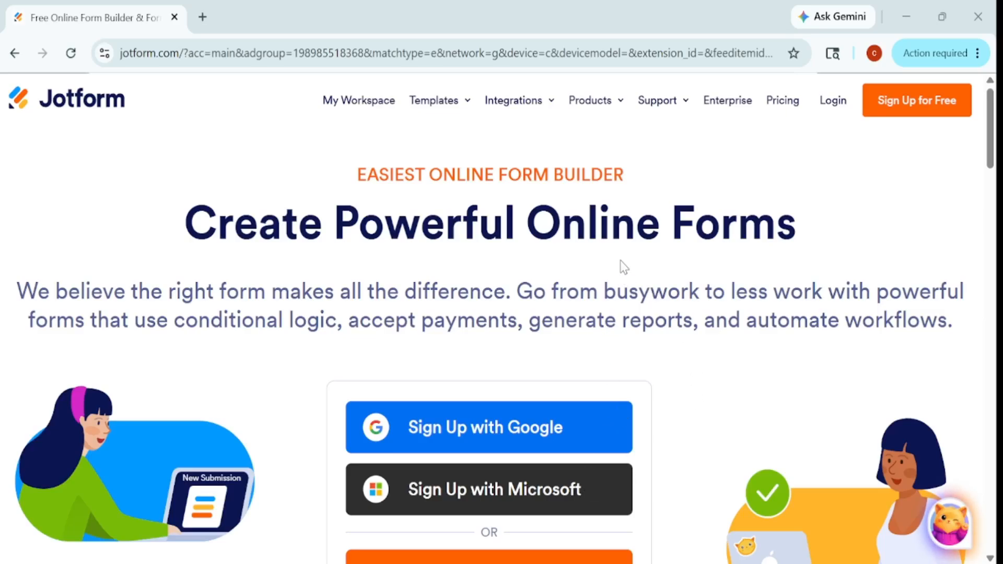
Step: Go to the Jotform workspace and start creating a new item, dismissing the offer for extra free forms
key("F5")
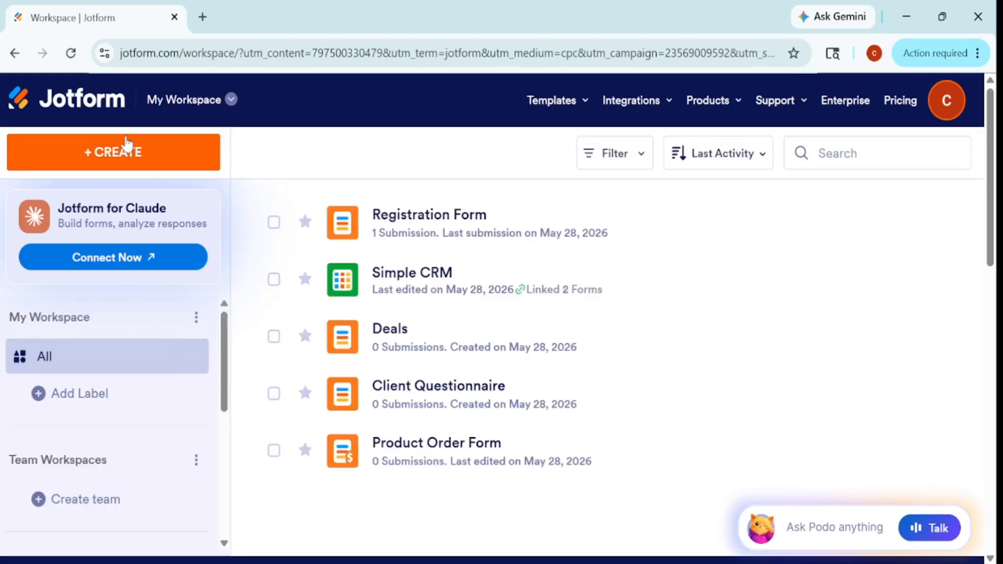
left_click(182, 166)
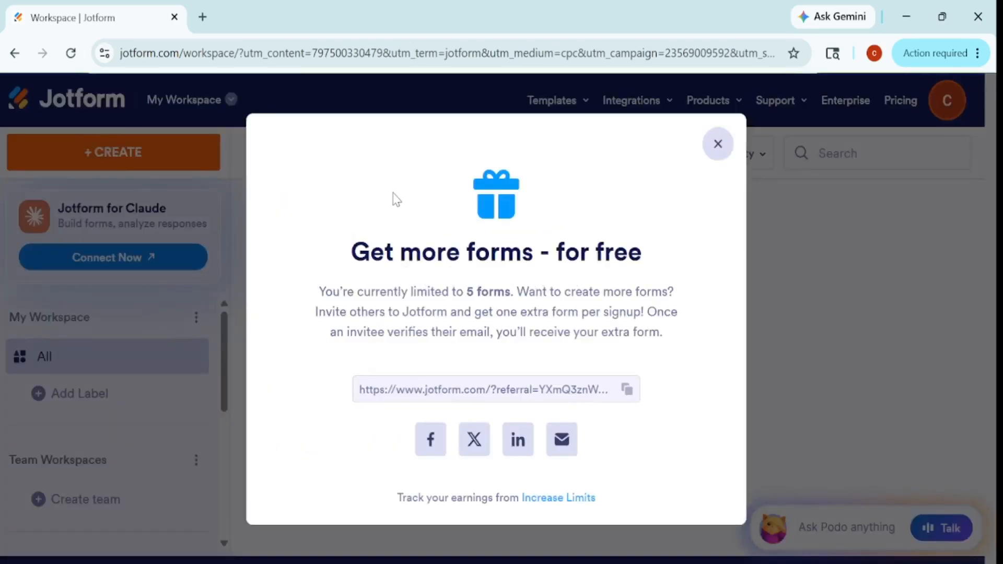
left_click(722, 146)
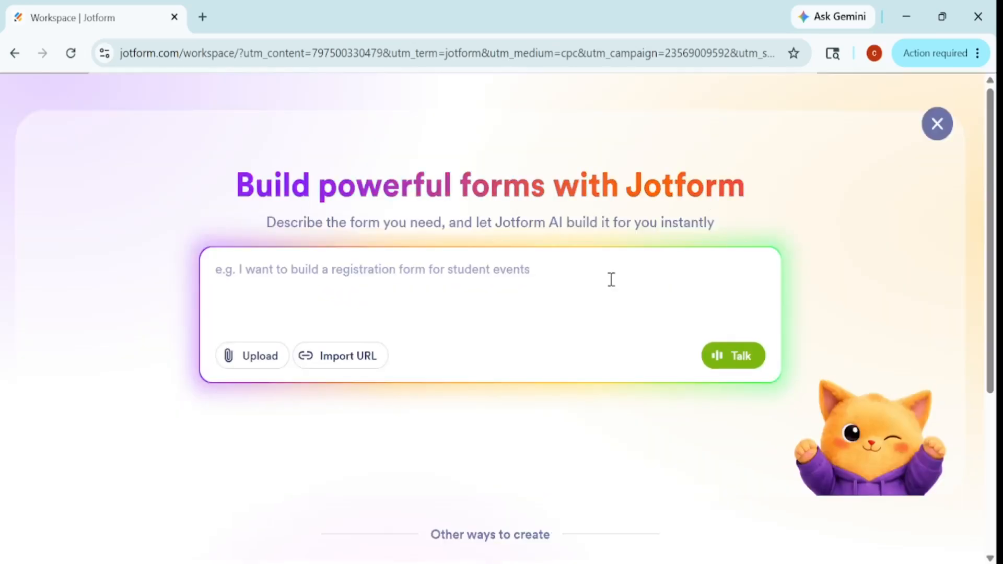
Step: Choose to create a form and base it on a ready-made template
scroll(611, 280, "down", 3)
scroll(606, 293, "down", 1)
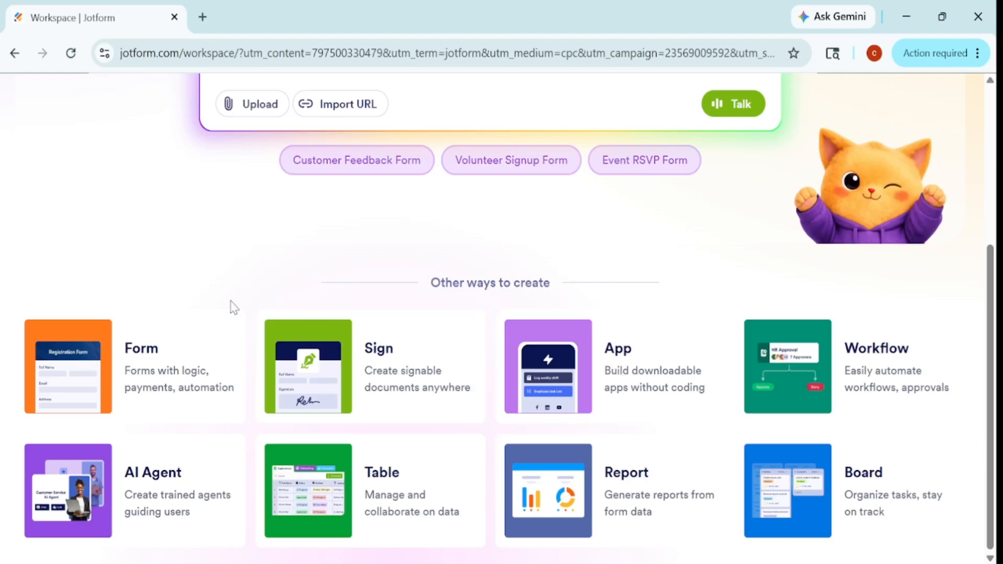
left_click(152, 372)
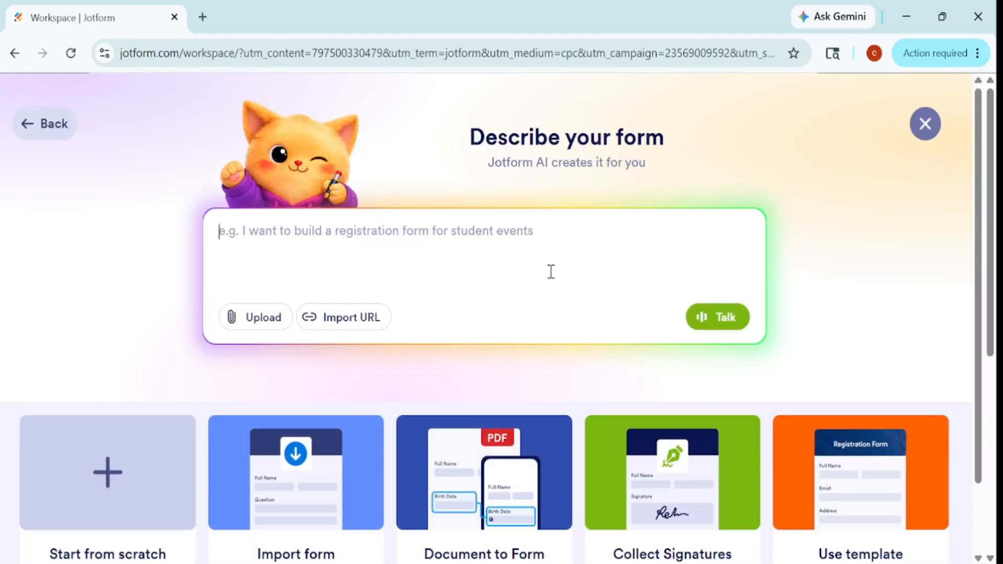
scroll(546, 272, "down", 2)
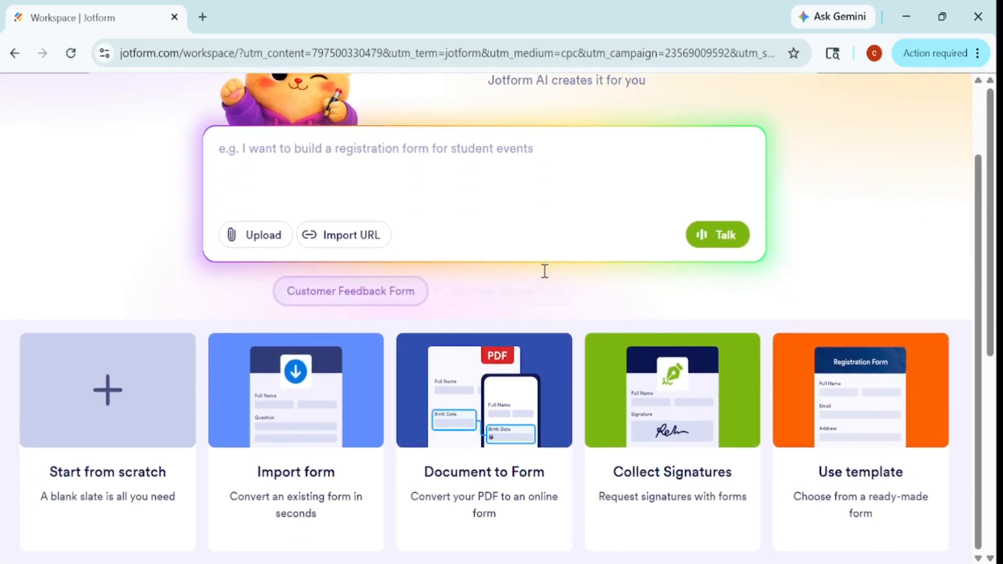
left_click(855, 450)
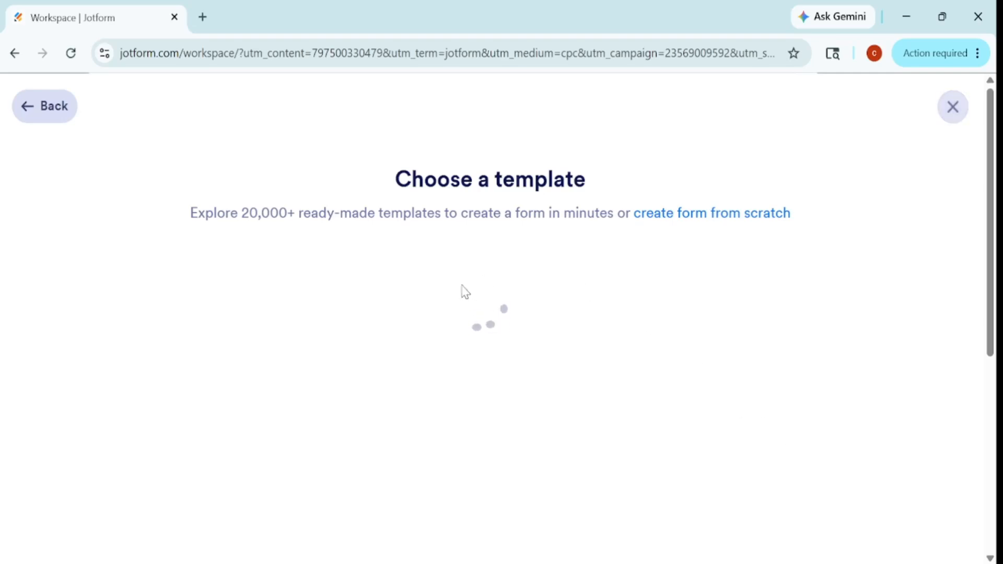
Step: Find the Restaurant Order Form in the template gallery and create a form from it
scroll(459, 320, "down", 2)
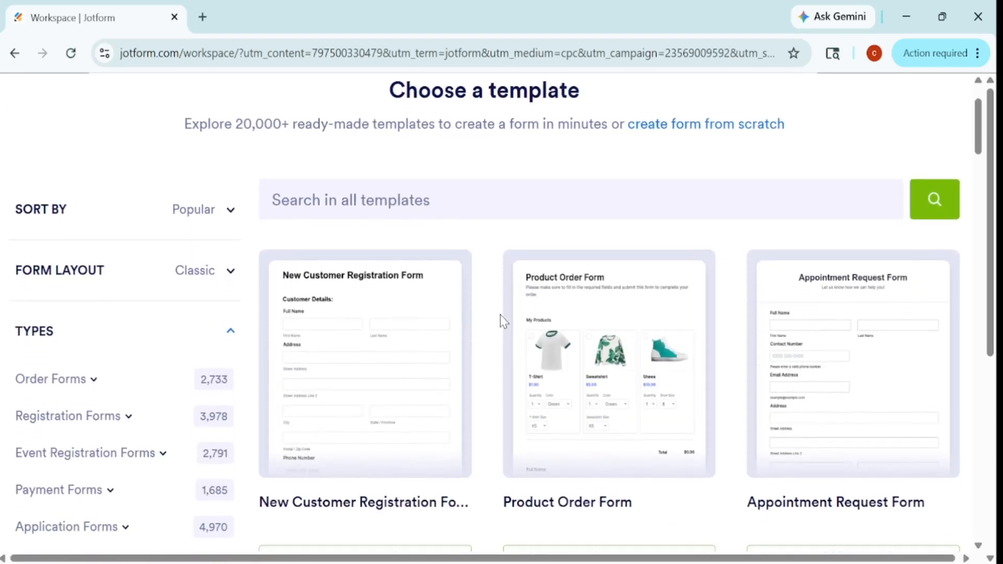
scroll(501, 321, "down", 5)
scroll(684, 264, "down", 5)
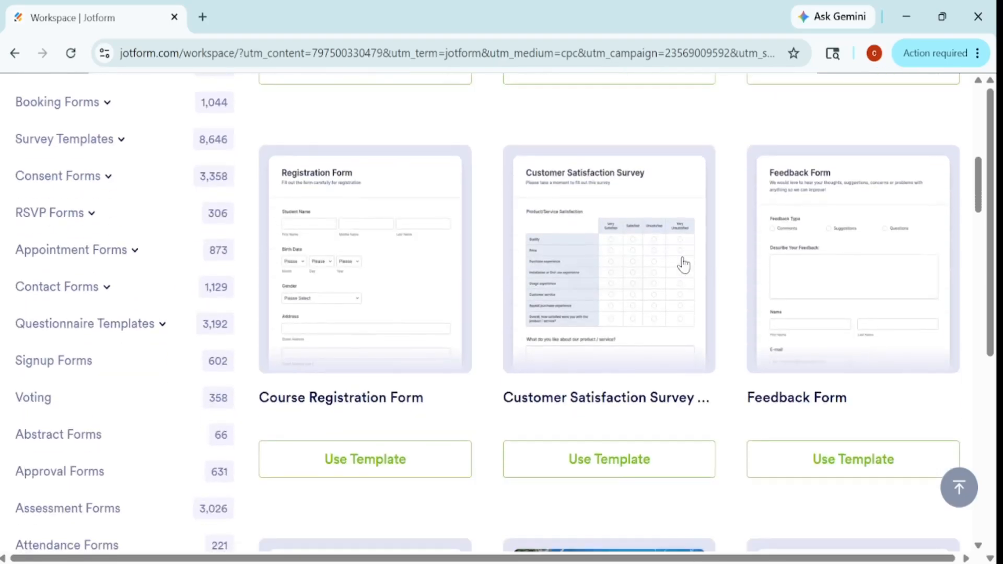
scroll(684, 264, "down", 5)
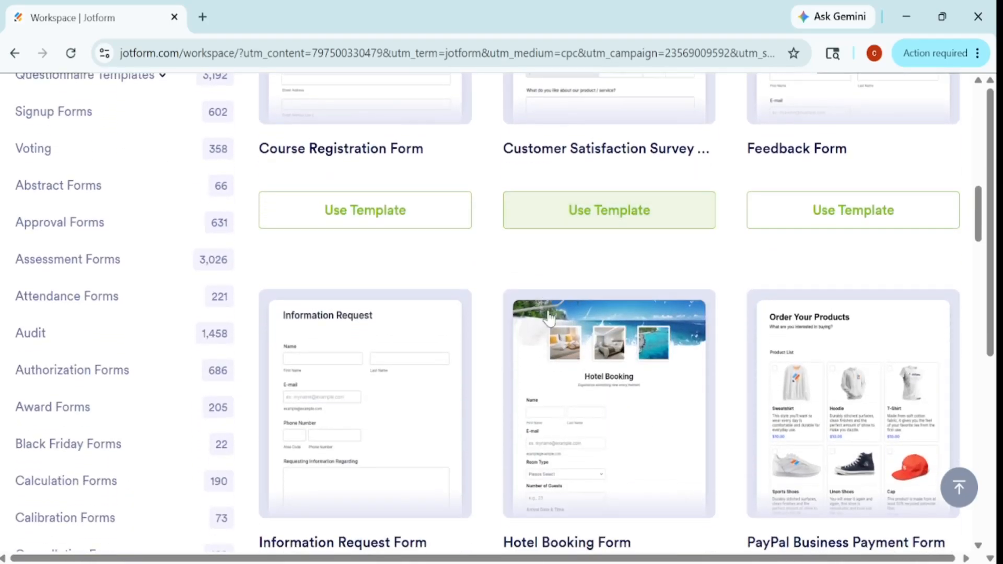
scroll(548, 317, "down", 3)
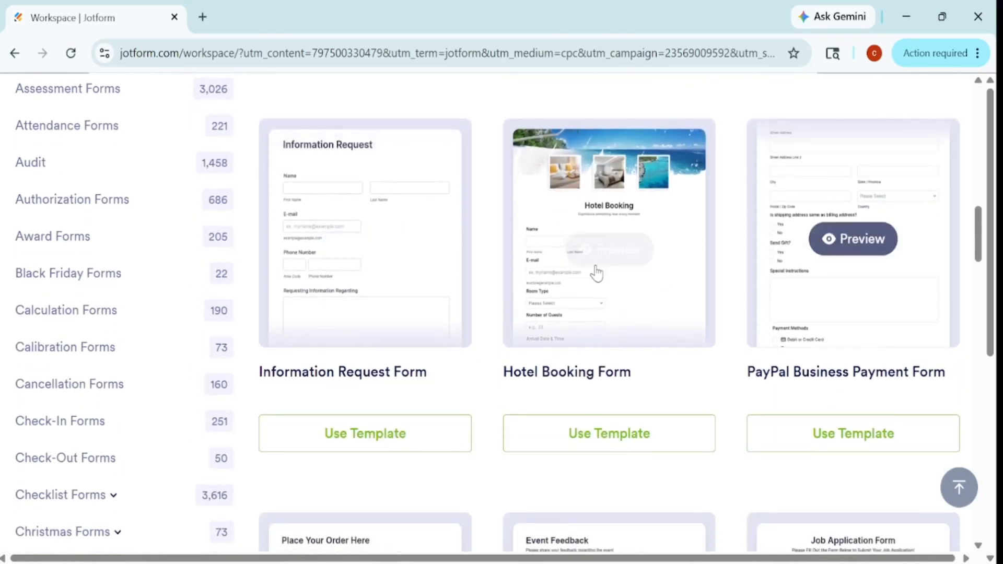
scroll(597, 272, "down", 5)
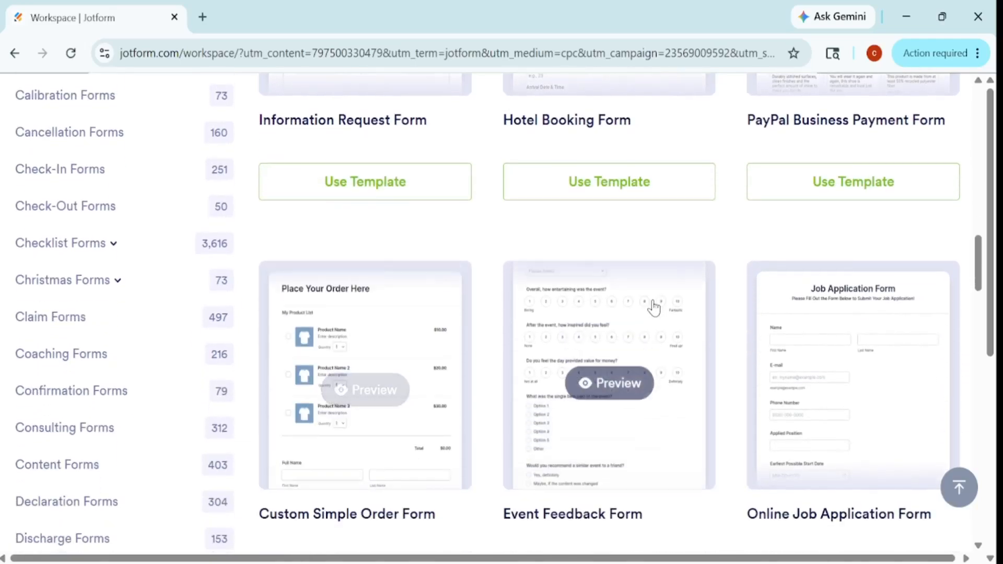
scroll(836, 309, "down", 8)
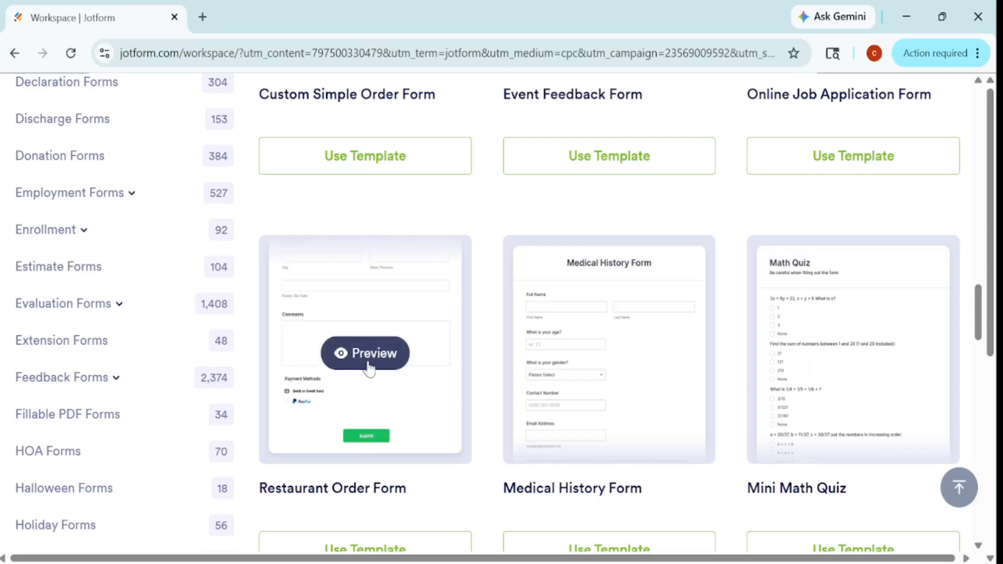
scroll(369, 360, "down", 2)
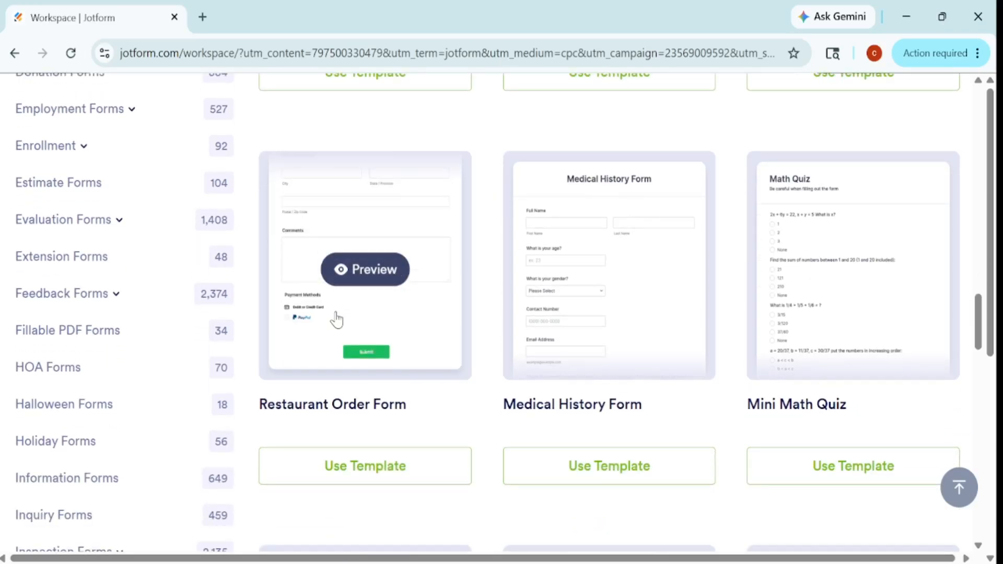
left_click(366, 464)
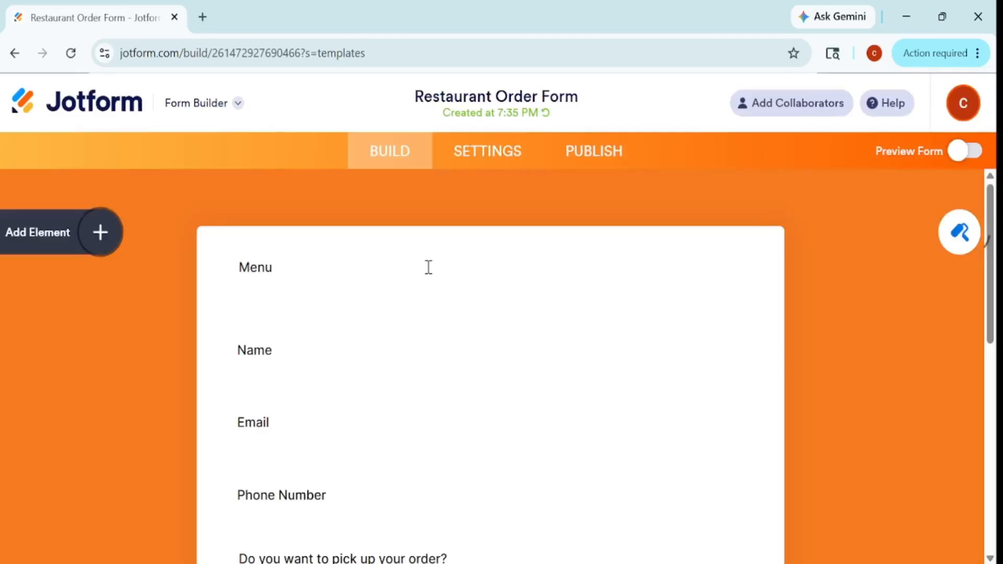
Step: Add a Dropdown question to the form from the basic form elements
left_click(79, 241)
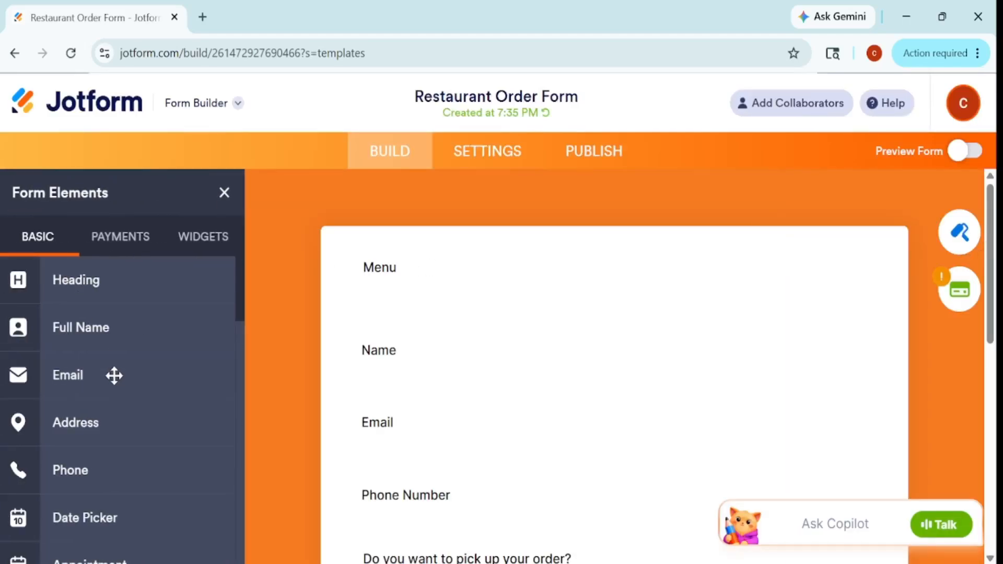
scroll(110, 381, "down", 8)
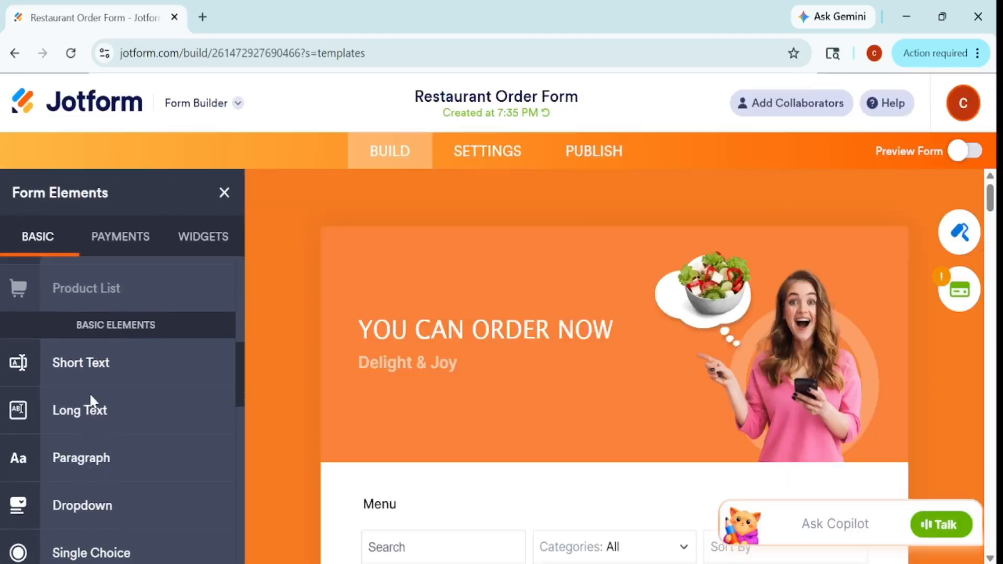
scroll(89, 393, "down", 4)
scroll(97, 387, "up", 2)
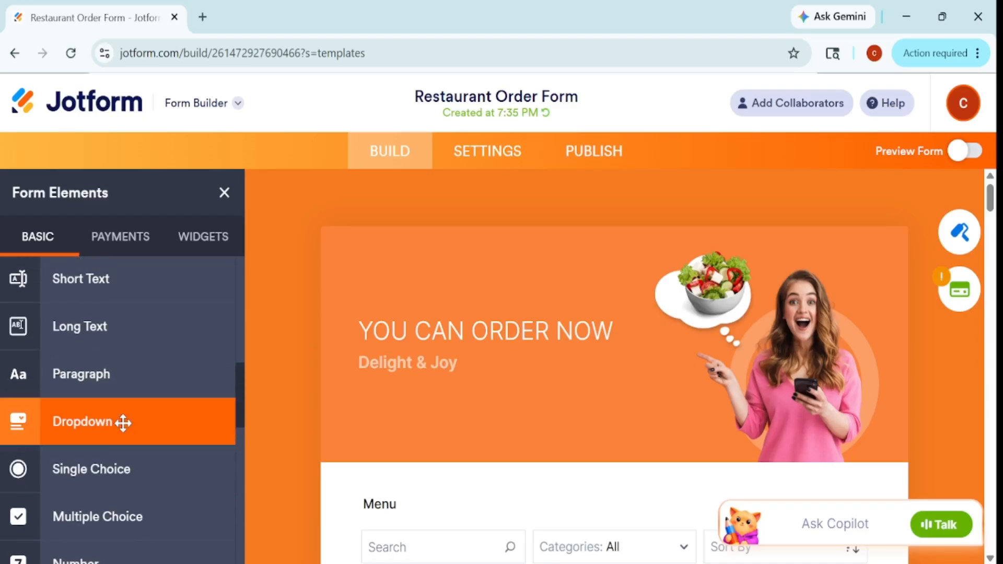
mouse_move(123, 423)
left_mouse_down()
mouse_move(365, 415)
mouse_move(394, 392)
mouse_move(121, 427)
left_mouse_up()
Step: Add an Address field below the new dropdown question and dismiss the warning about question placement
scroll(365, 415, "down", 5)
left_click(126, 395)
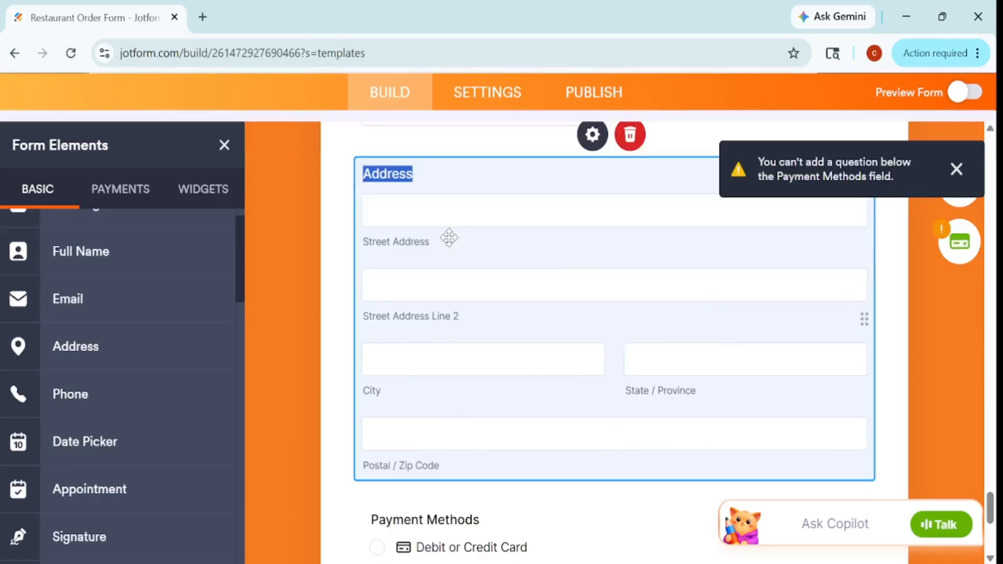
scroll(784, 247, "up", 4)
scroll(783, 246, "up", 1)
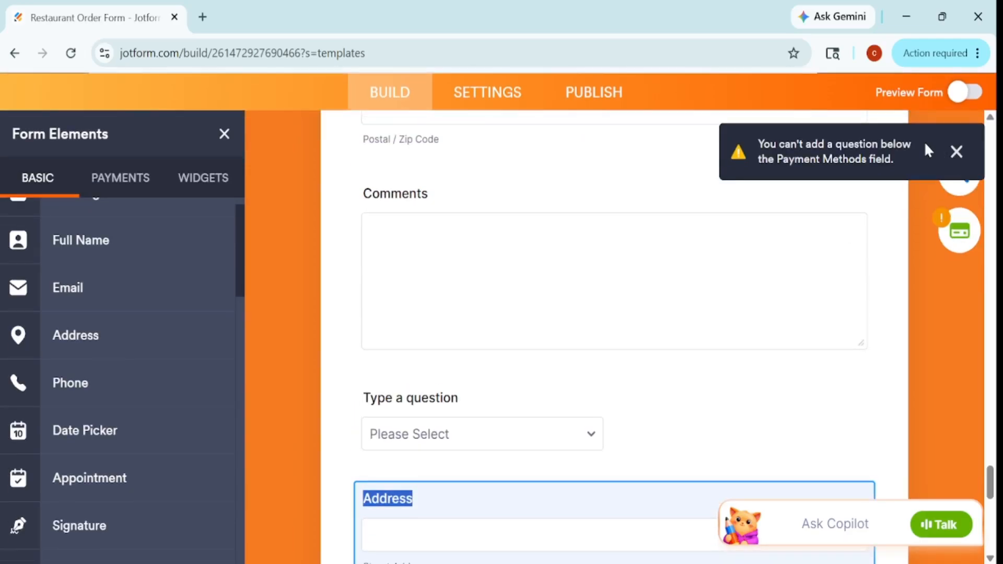
left_click(957, 152)
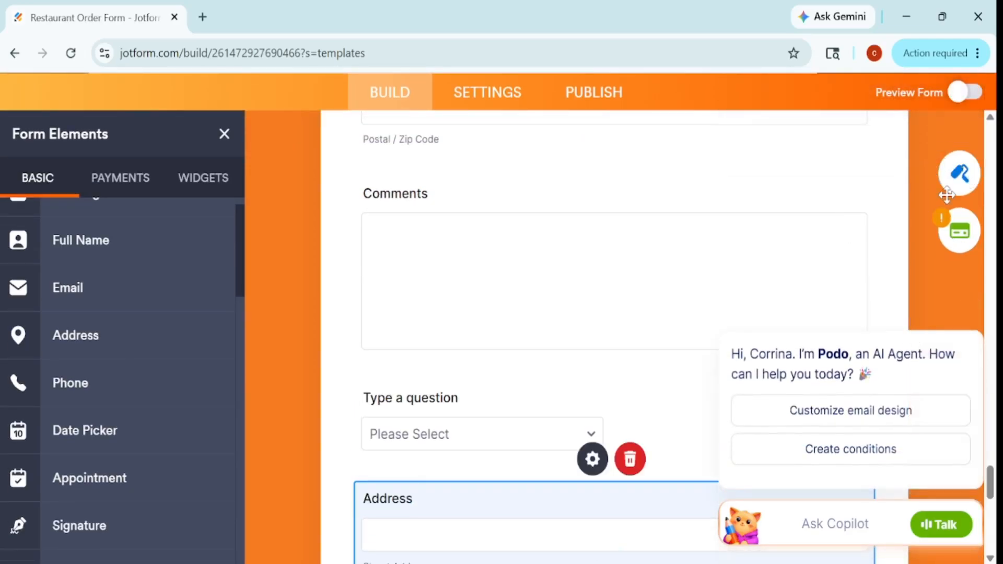
Step: Apply the purple color scheme with page color #4f09c8 to the form and close the Form Designer
left_click(959, 175)
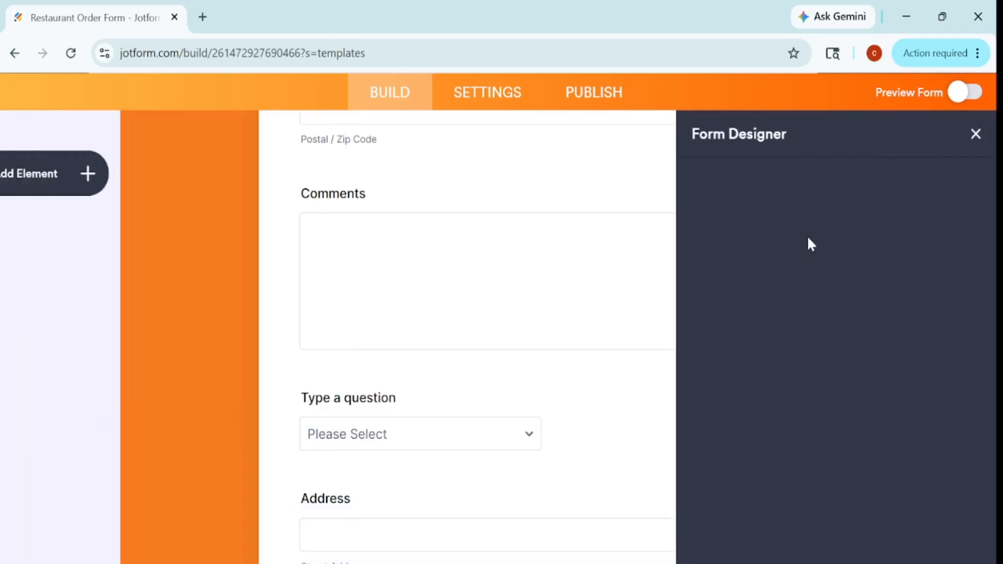
left_click(803, 283)
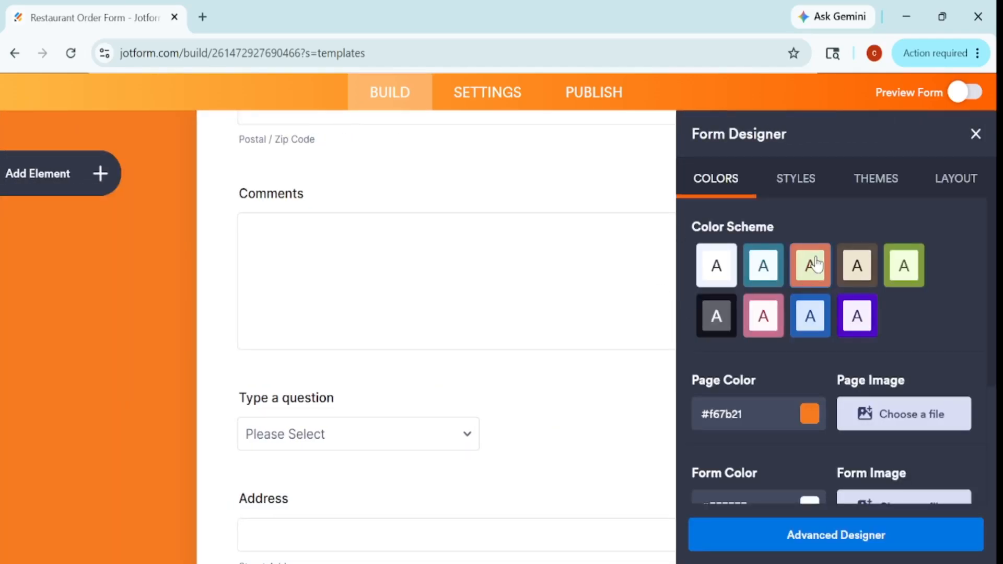
left_click(850, 280)
left_click(857, 318)
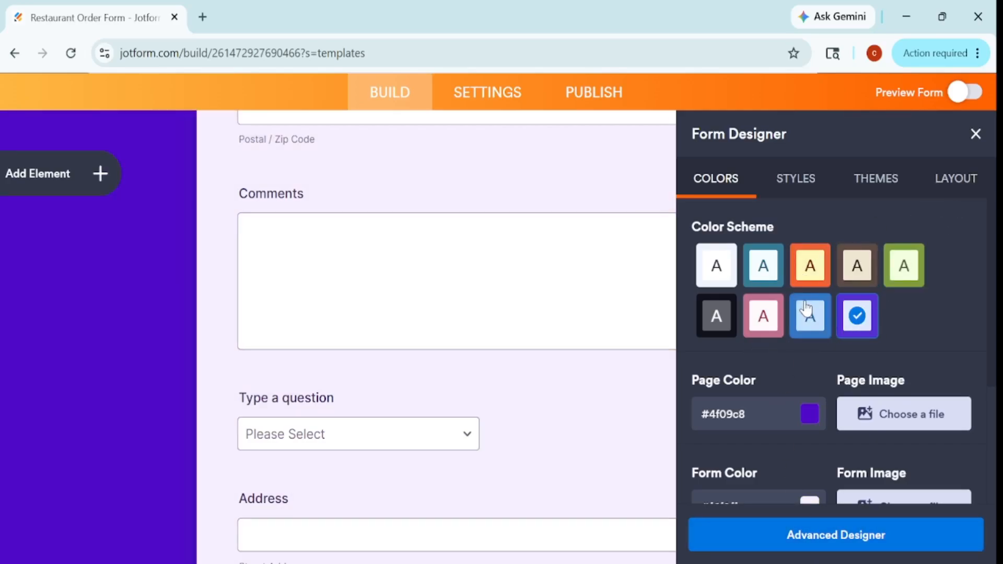
left_click(975, 139)
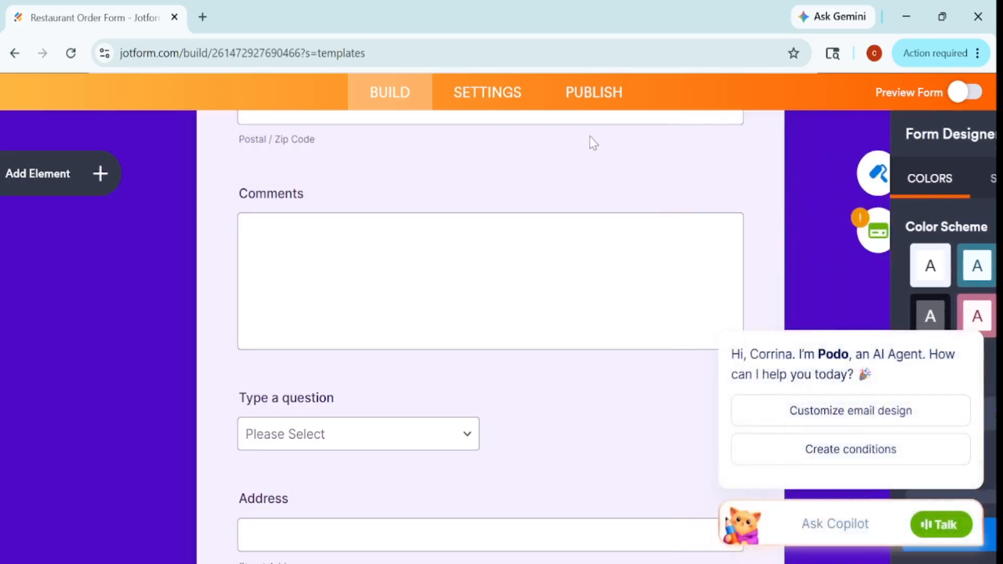
Step: Open the form's publishing options, dismiss the Copilot suggestions and open the email invitation for entering recipients
left_click(590, 99)
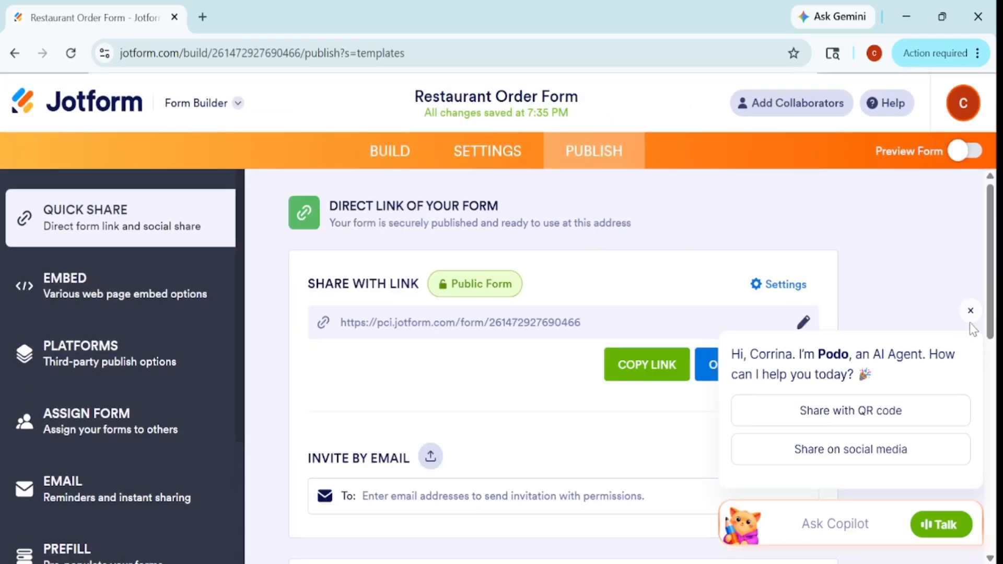
left_click(971, 311)
scroll(565, 313, "down", 3)
scroll(582, 320, "up", 2)
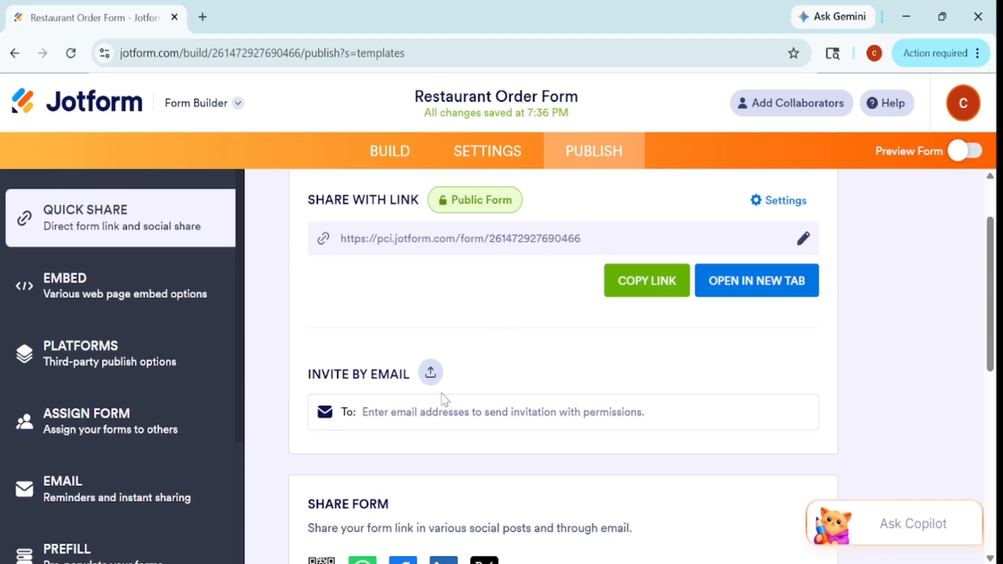
left_click(456, 417)
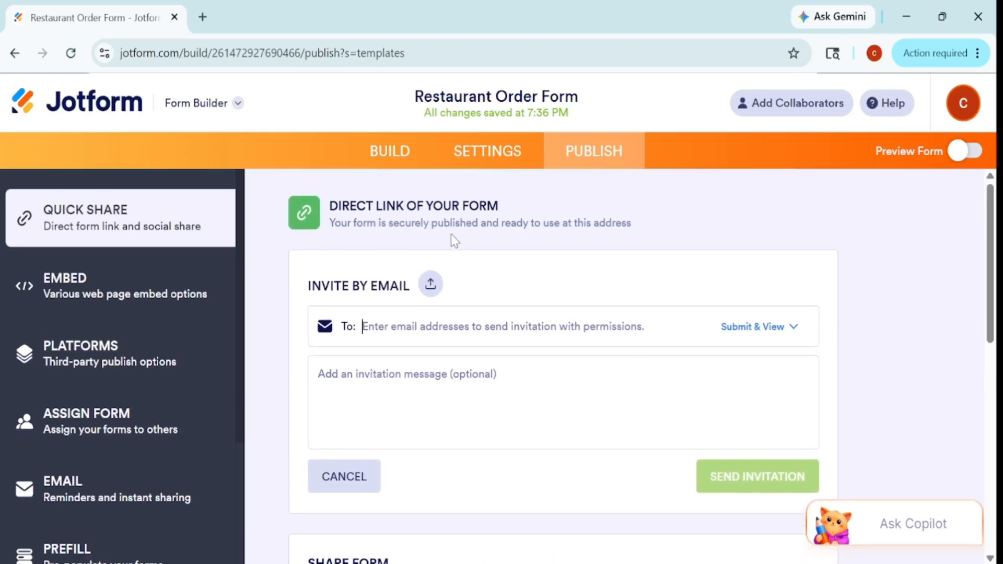
Step: Cancel the email invitation and copy the form's direct share link to the clipboard
scroll(423, 379, "down", 3)
scroll(399, 388, "up", 3)
left_click(334, 478)
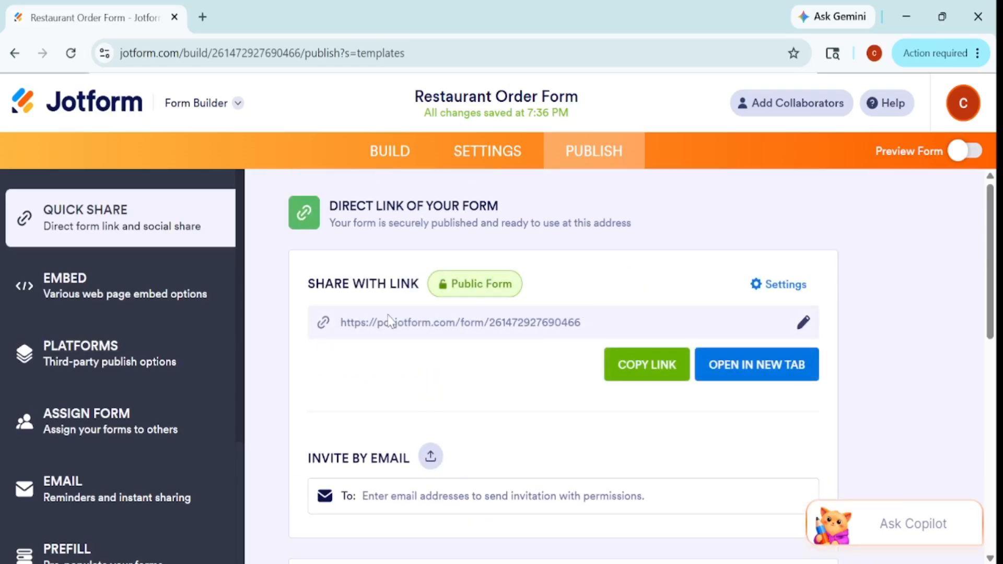
left_click(661, 366)
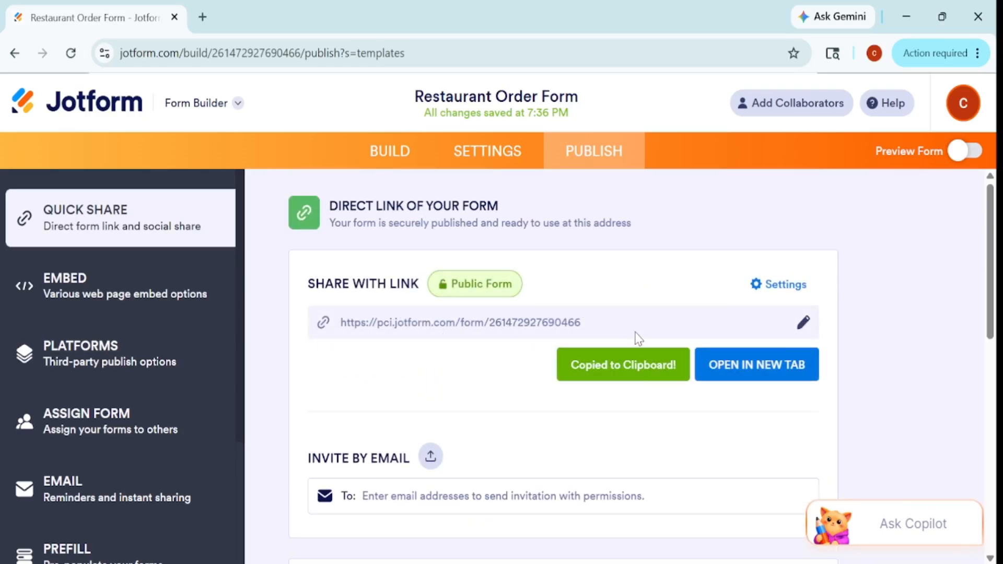
Step: Open the published order form in a new tab, look through its menu items and return to the form's publishing page
left_click(721, 365)
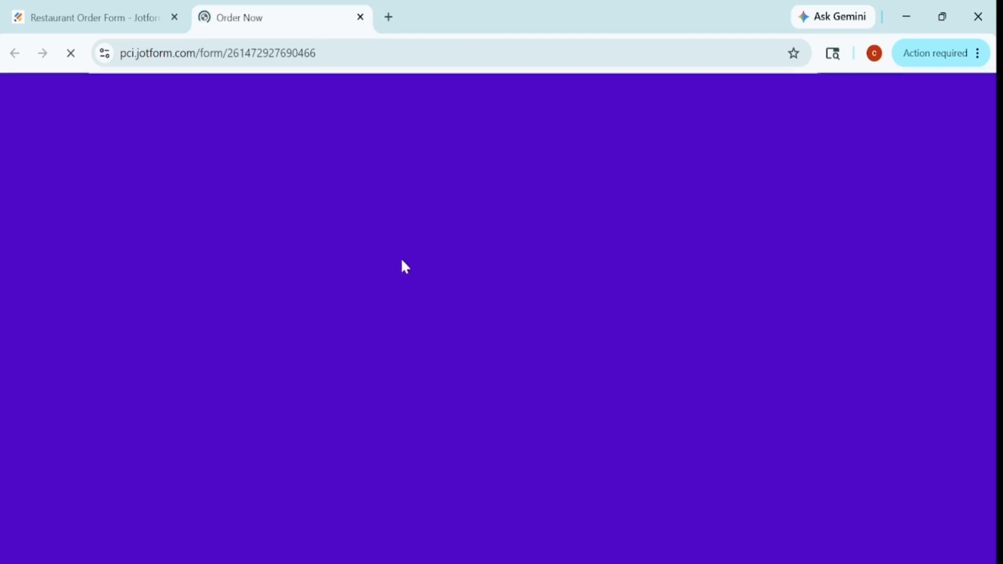
scroll(543, 283, "down", 10)
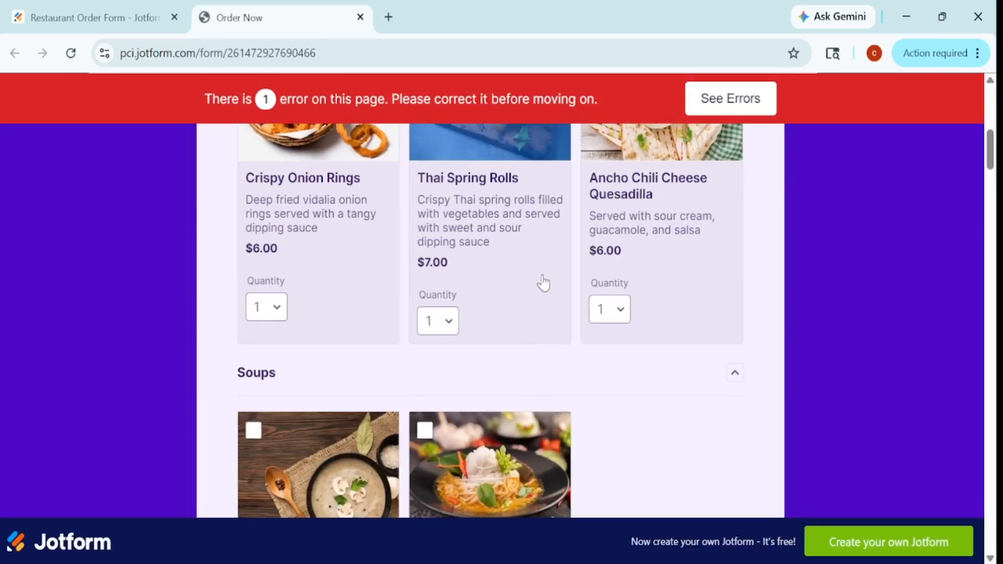
scroll(545, 281, "down", 5)
scroll(545, 282, "up", 8)
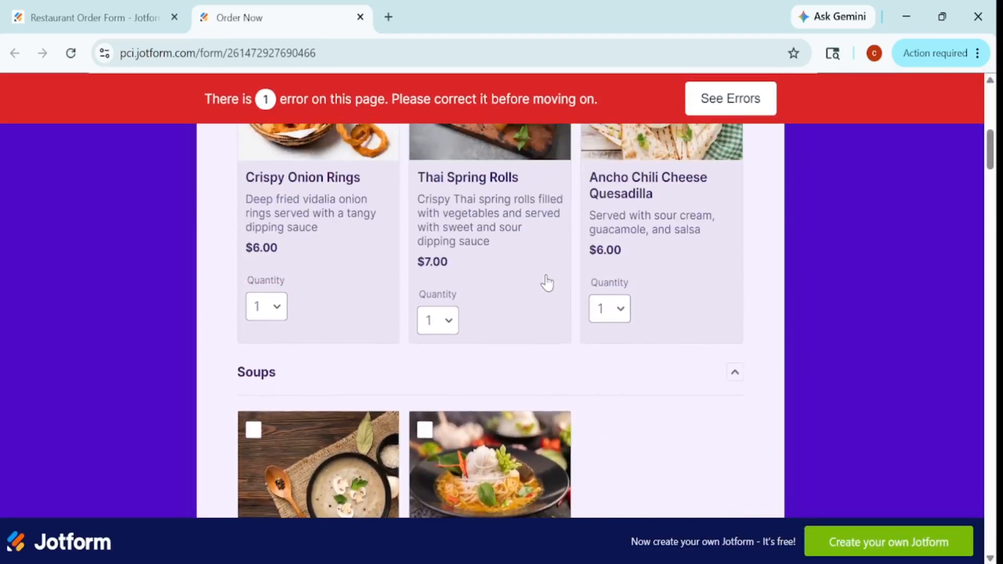
scroll(547, 283, "up", 6)
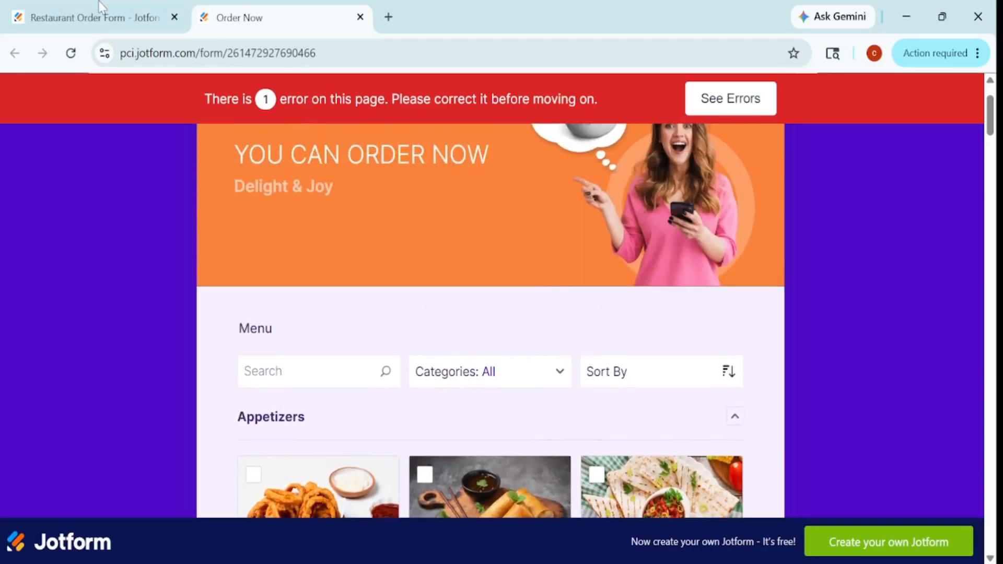
left_click(102, 17)
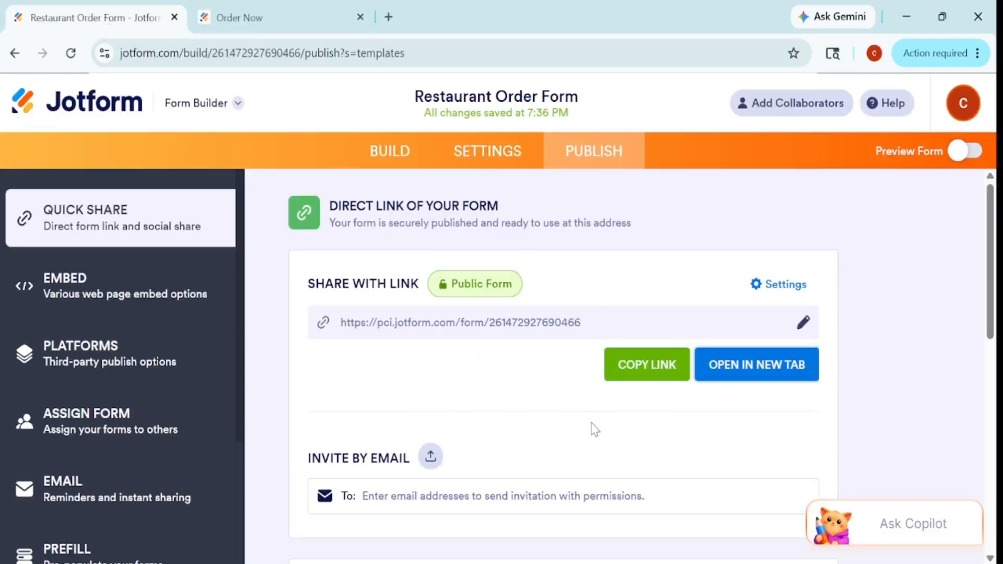